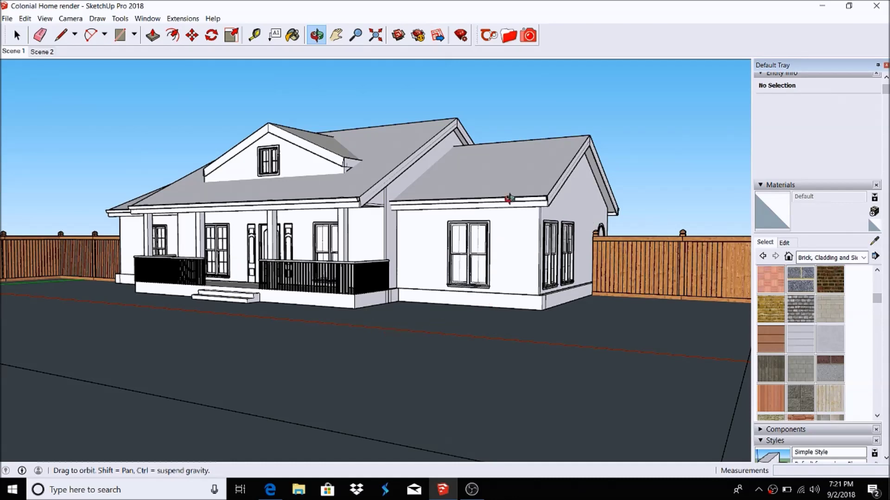
Open the Thea Browser from the Thea toolbar over the colonial home model
{"action": "left_click", "coordinate": [513, 39]}
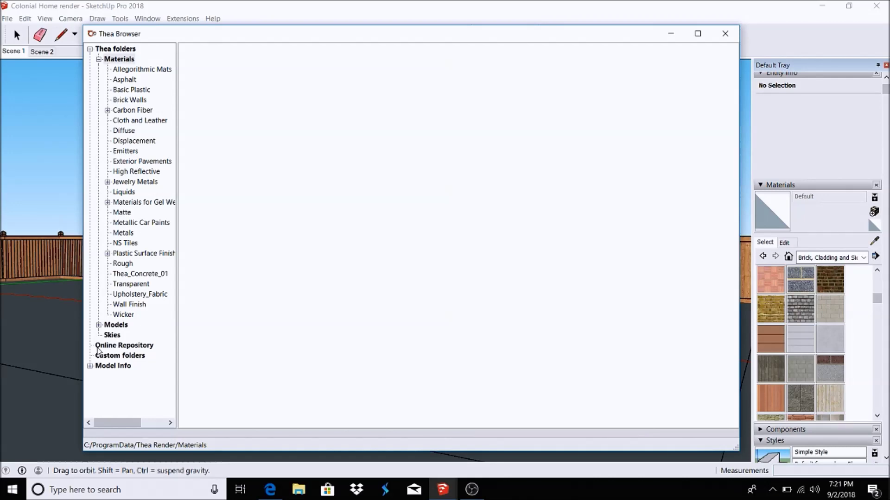
Refresh the Online Repository listing twice from its context menu
{"action": "right_click", "coordinate": [111, 345]}
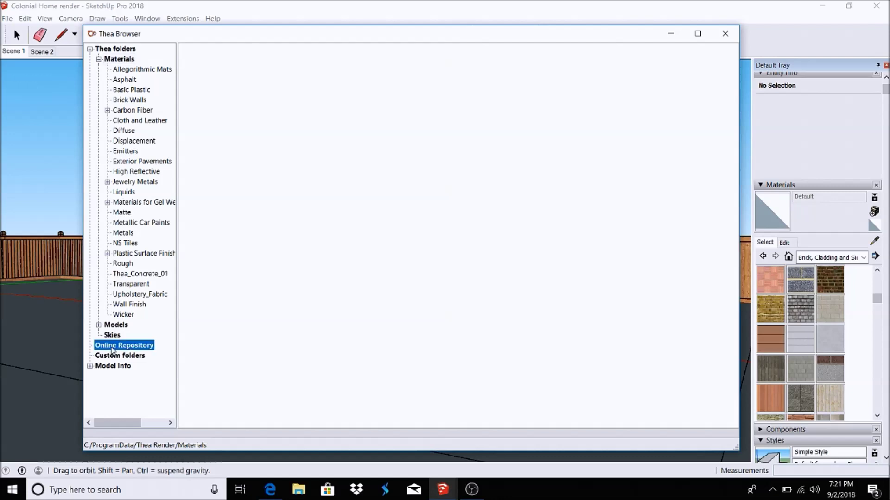
{"action": "left_click", "coordinate": [116, 351]}
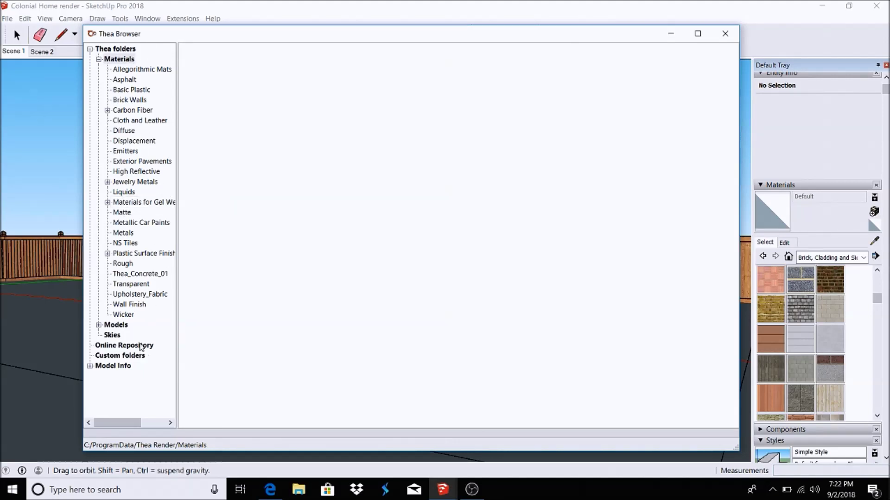
{"action": "right_click", "coordinate": [131, 346]}
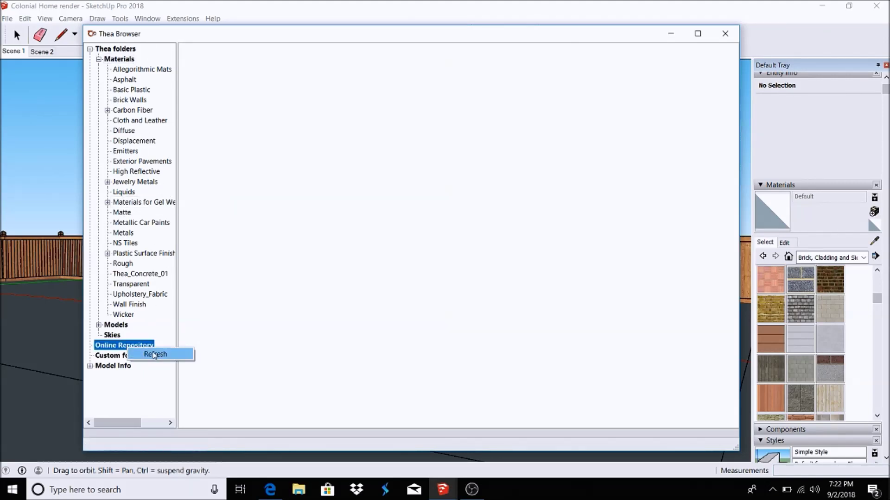
{"action": "left_click", "coordinate": [155, 354]}
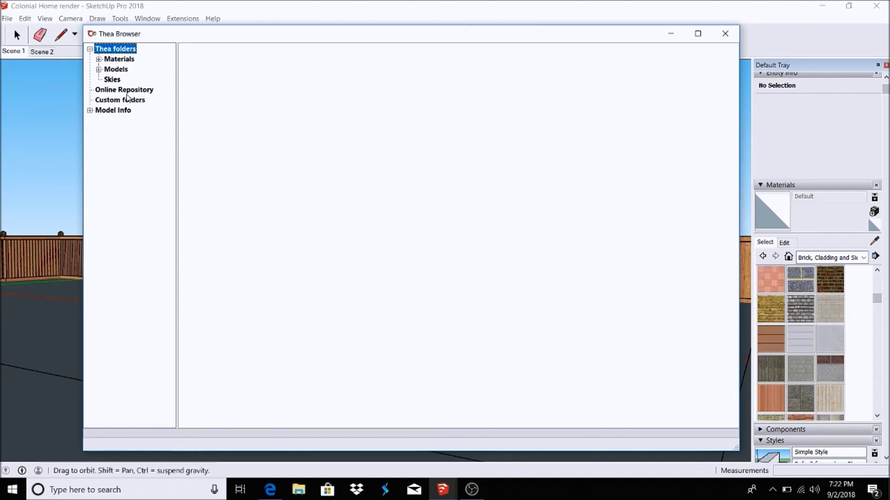
Refresh the Online Repository once more, expand Materials, and show the desktop
{"action": "left_click", "coordinate": [113, 91]}
{"action": "left_click", "coordinate": [208, 209]}
{"action": "left_click", "coordinate": [121, 90]}
{"action": "right_click", "coordinate": [121, 89]}
{"action": "left_click", "coordinate": [141, 100]}
{"action": "left_click", "coordinate": [98, 60]}
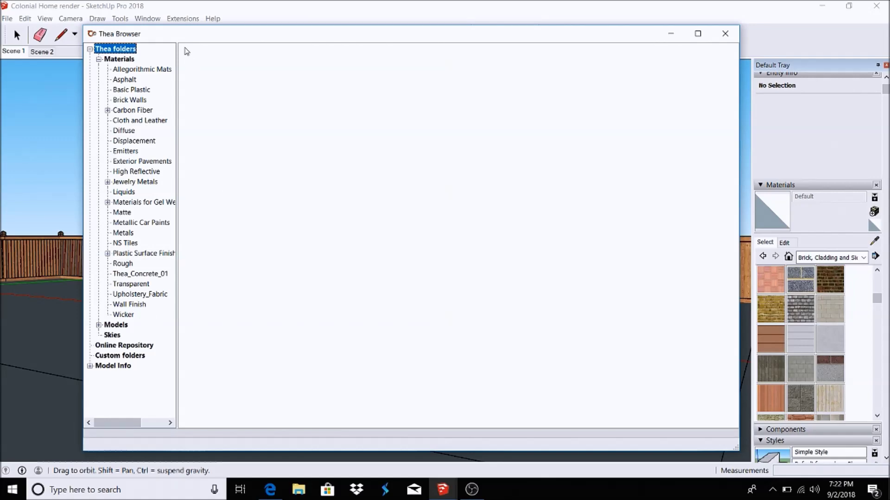
{"action": "key", "text": "super+d"}
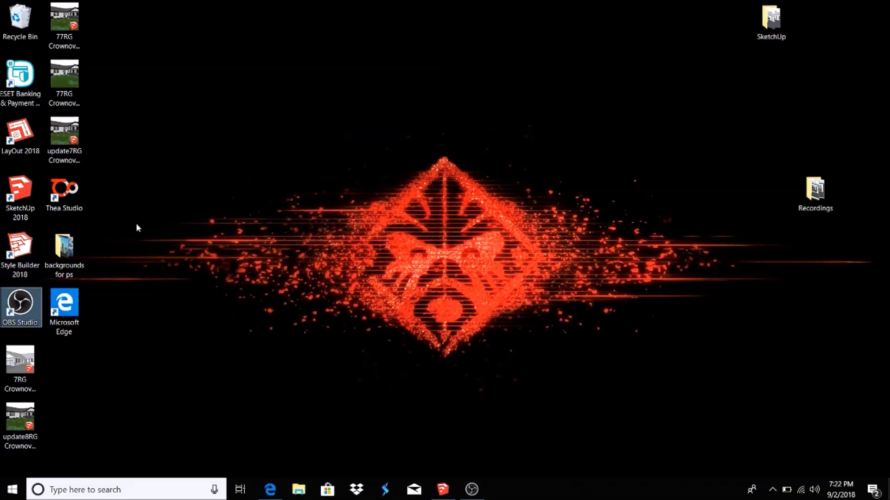
Launch Thea Studio from the desktop, quit it, and bring SketchUp back
{"action": "left_click", "coordinate": [68, 190]}
{"action": "double_click", "coordinate": [68, 191]}
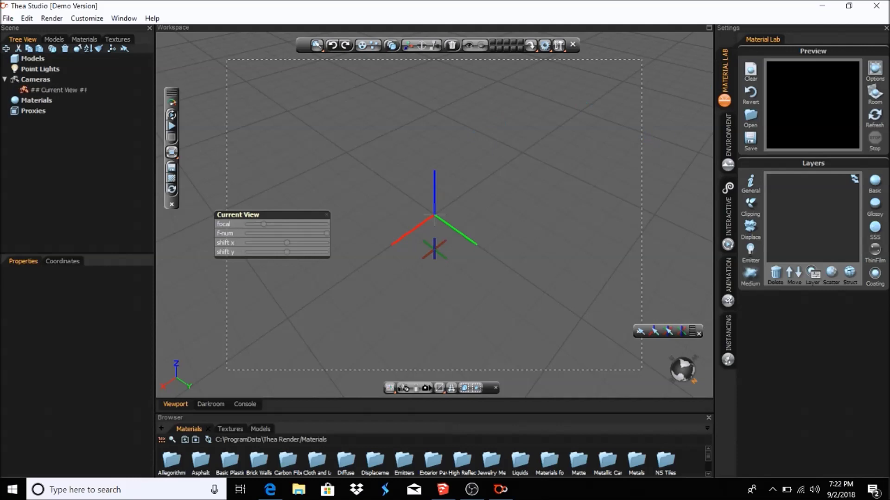
{"action": "left_click_drag", "start_coordinate": [799, 7], "coordinate": [614, 73]}
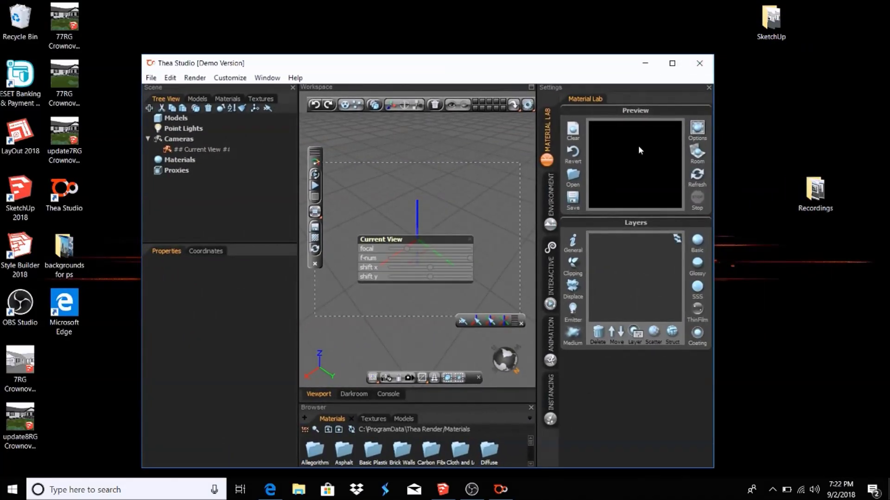
{"action": "left_click", "coordinate": [699, 65]}
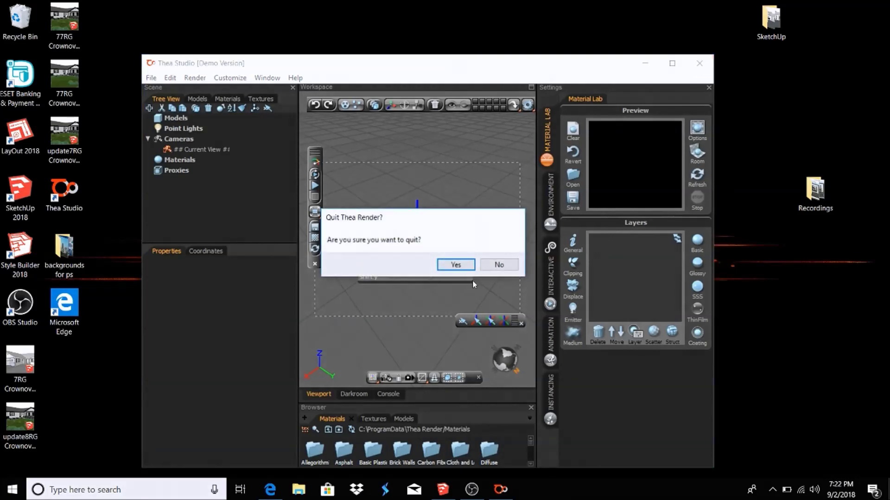
{"action": "left_click", "coordinate": [457, 267]}
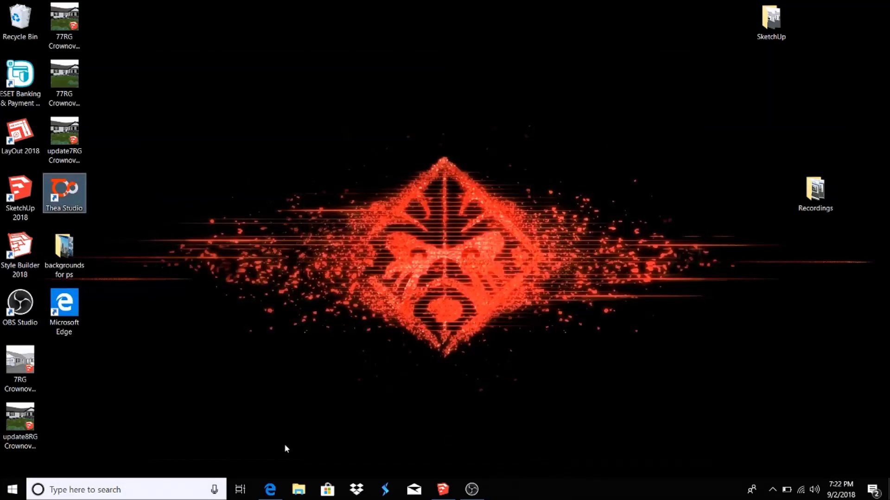
{"action": "left_click", "coordinate": [442, 490]}
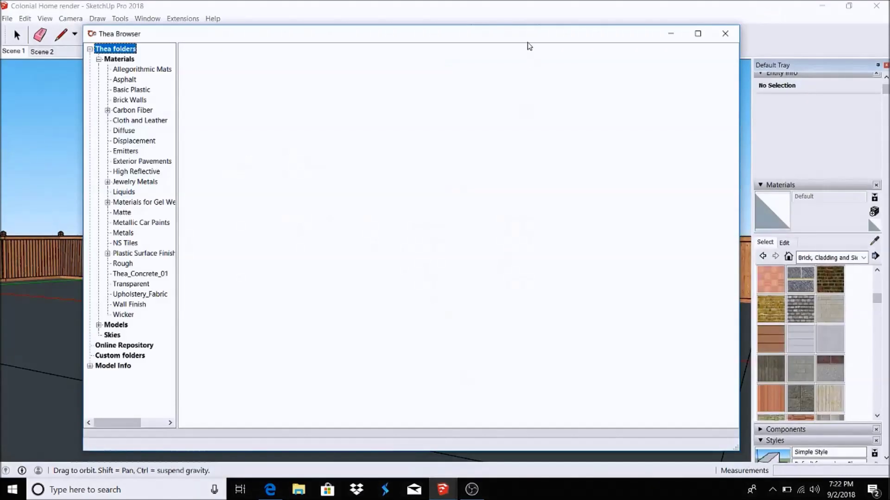
Preview the Allegorithmic Mats and Cloth and Leather folders, toggling Carbon Fiber
{"action": "left_click", "coordinate": [124, 79]}
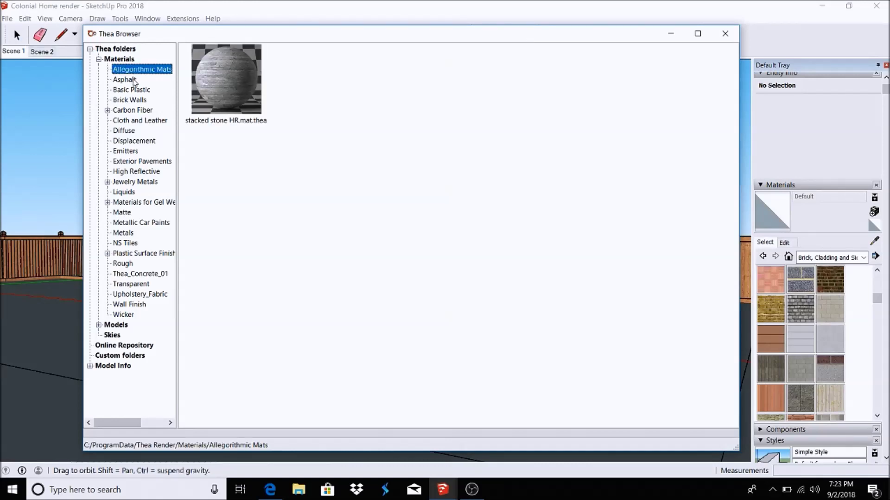
{"action": "left_click", "coordinate": [140, 120]}
{"action": "left_click", "coordinate": [107, 109]}
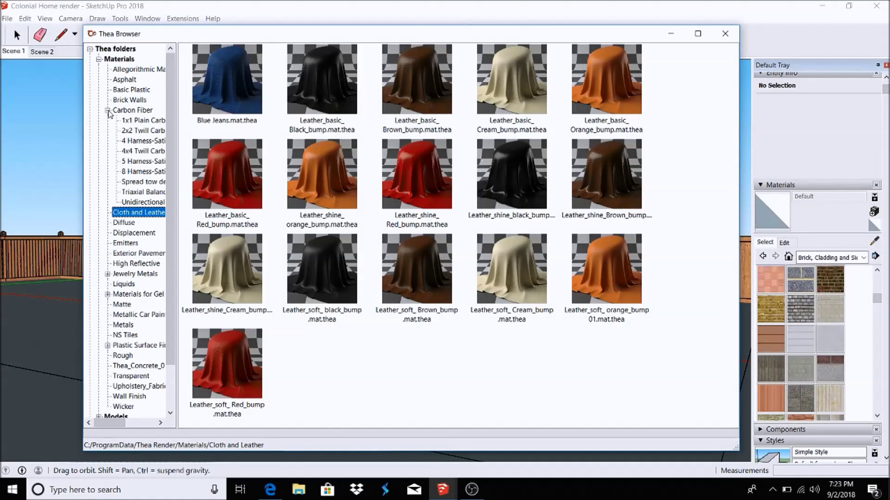
{"action": "left_click", "coordinate": [108, 110]}
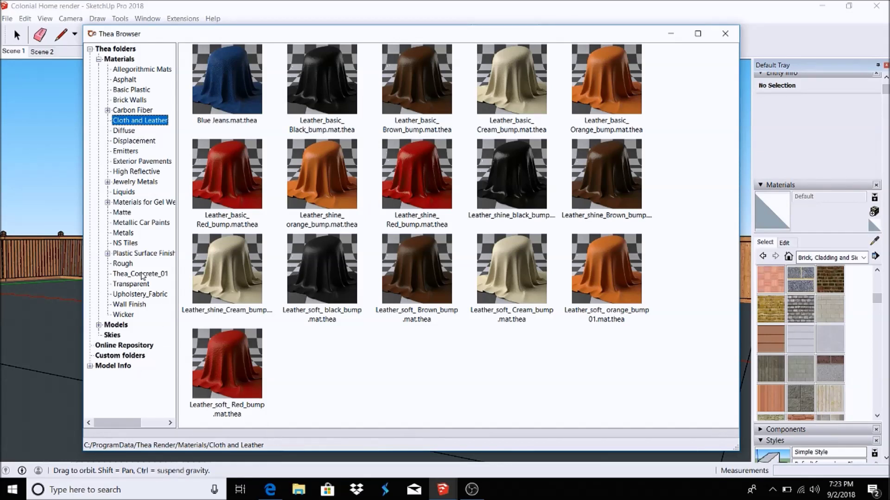
Preview the NS Tiles, Wall Finish, Transparent and Metallic Car Paints folders, then switch to Edge
{"action": "left_click", "coordinate": [125, 243]}
{"action": "left_click", "coordinate": [130, 304]}
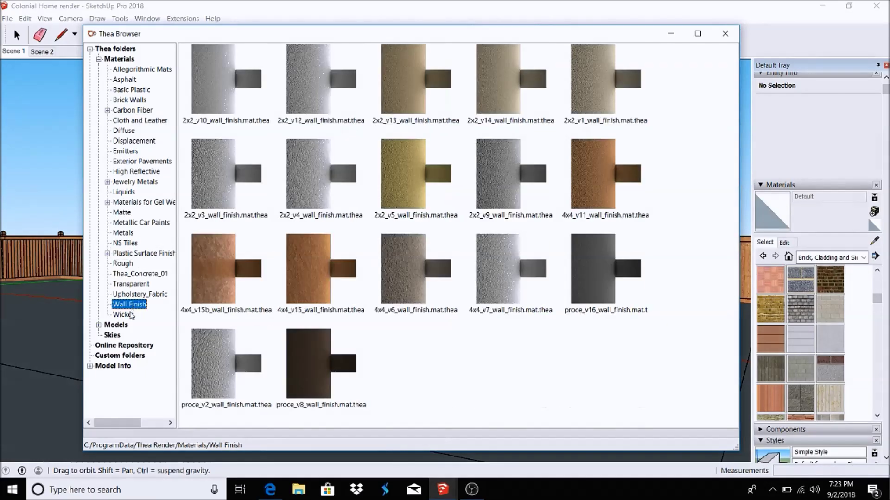
{"action": "left_click", "coordinate": [135, 274]}
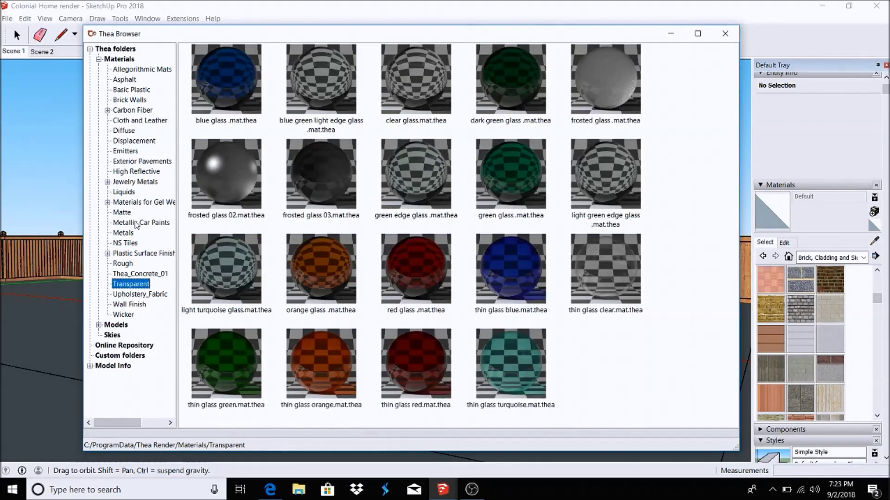
{"action": "left_click", "coordinate": [138, 222]}
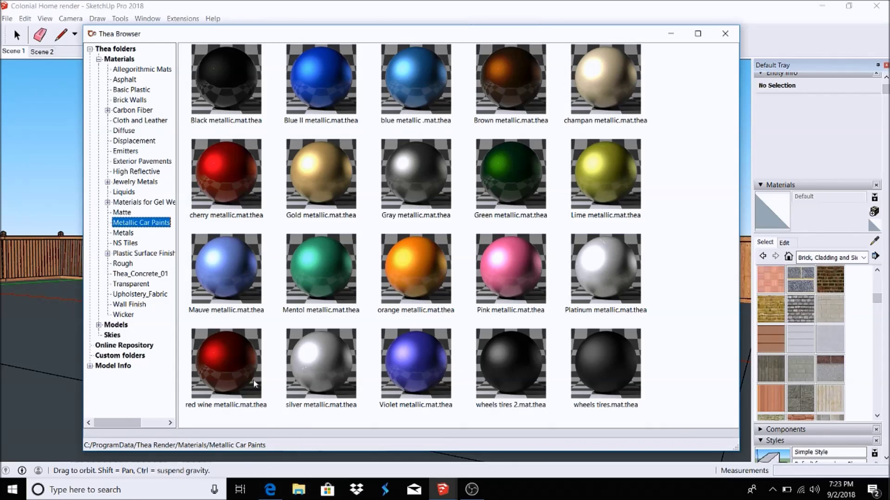
{"action": "left_click", "coordinate": [270, 489]}
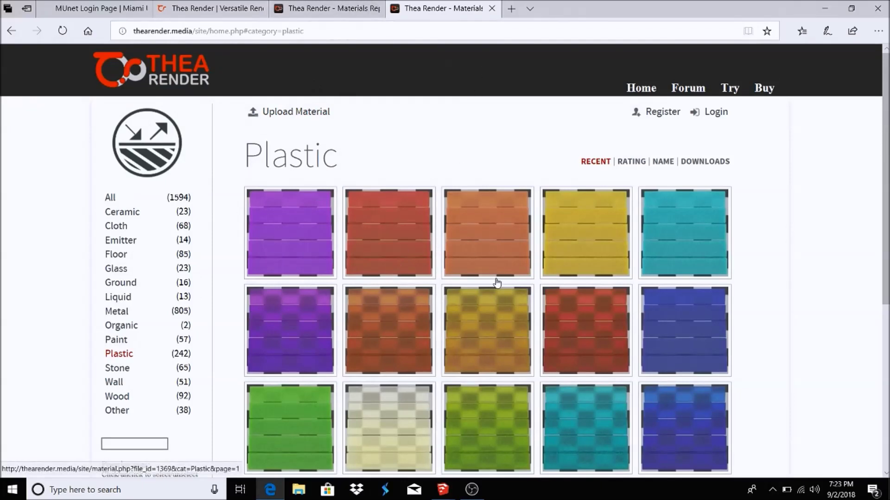
View the Other, Thea Render main and Plastic tabs, then add a new tab
{"action": "left_click", "coordinate": [325, 8]}
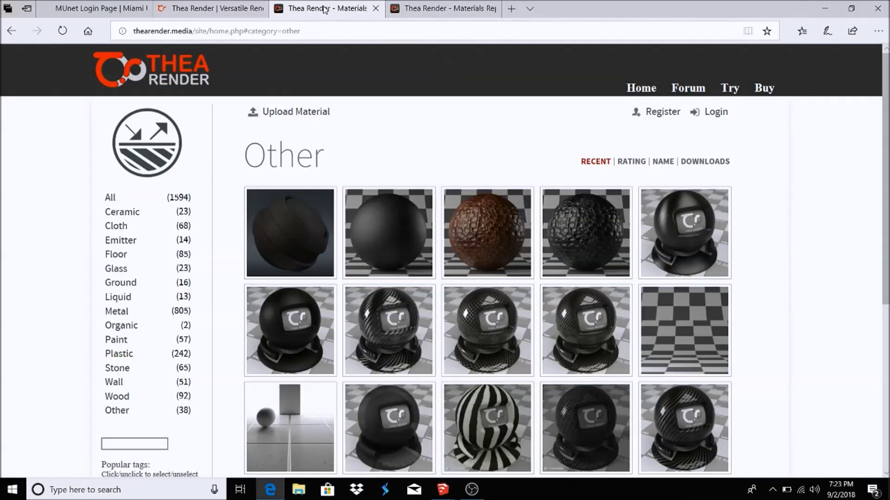
{"action": "left_click", "coordinate": [211, 9]}
{"action": "left_click", "coordinate": [443, 9]}
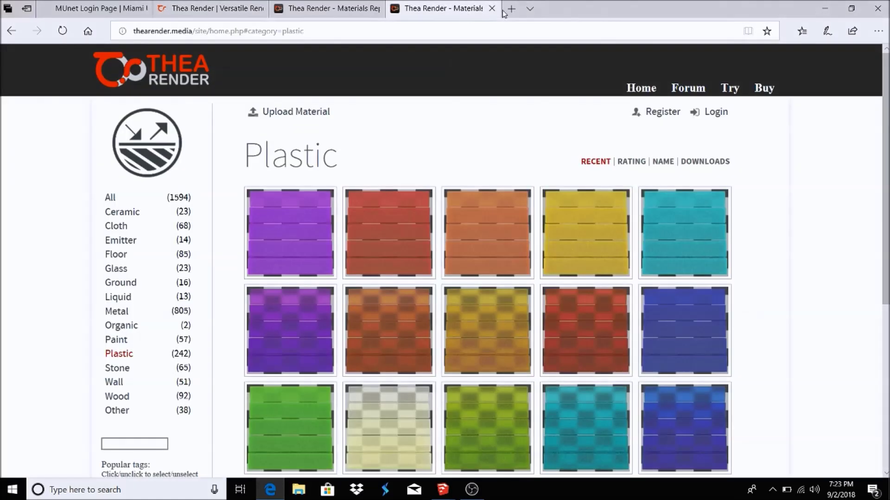
{"action": "left_click", "coordinate": [510, 8]}
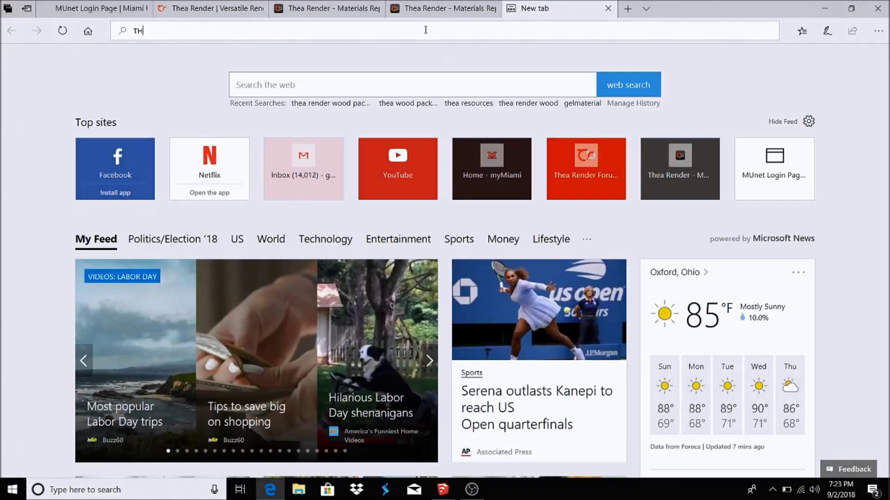
{"action": "type", "text": "THEA RENDER"}
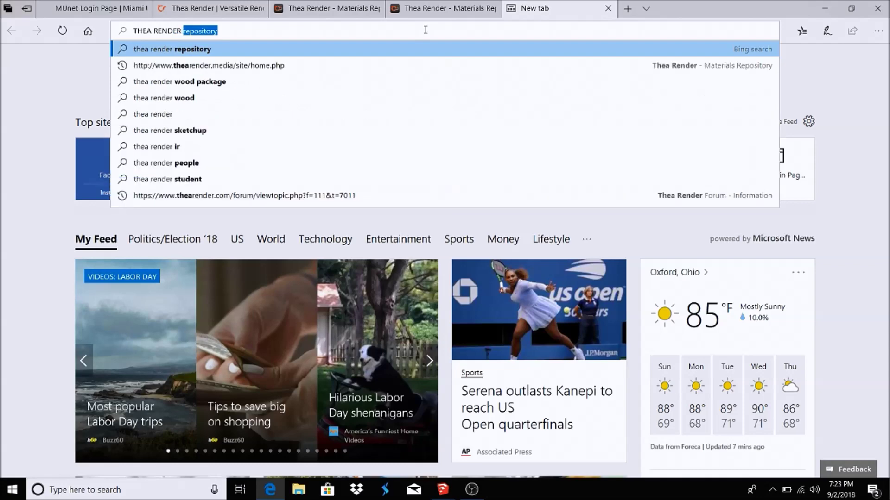
Search for the Thea Render repository and open the site, then the materials repository
{"action": "key", "text": "Return"}
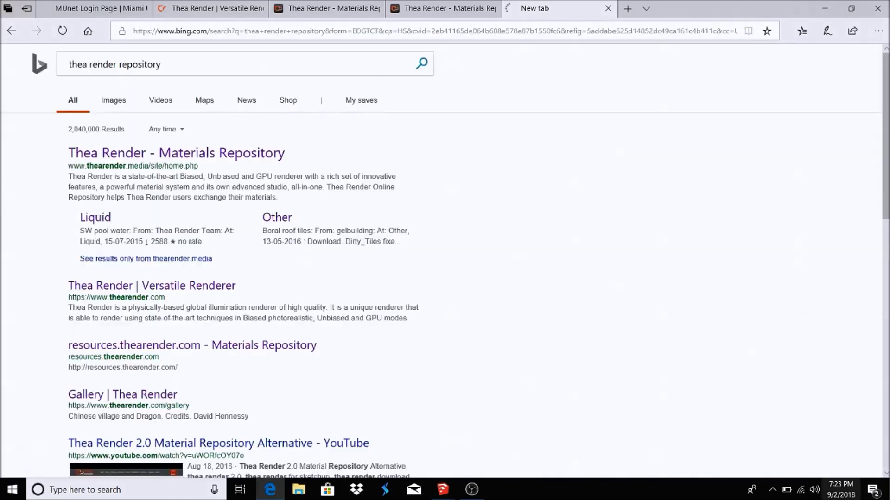
{"action": "left_click", "coordinate": [148, 288]}
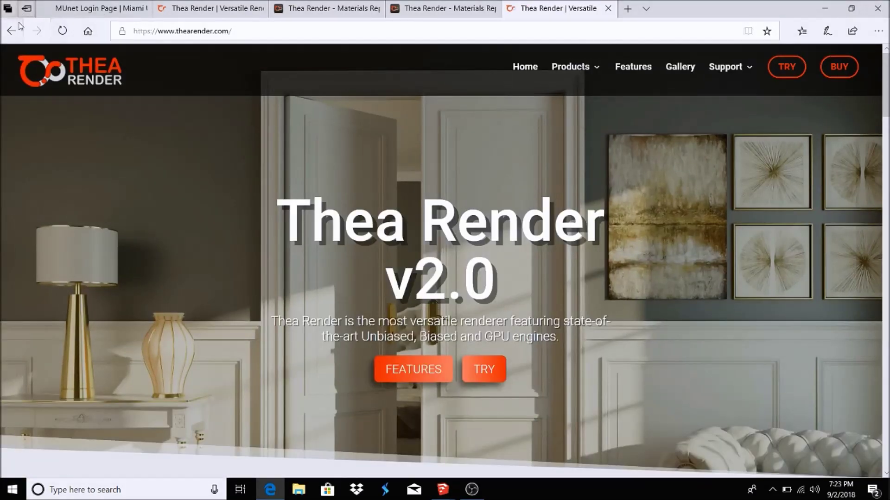
{"action": "left_click", "coordinate": [12, 31]}
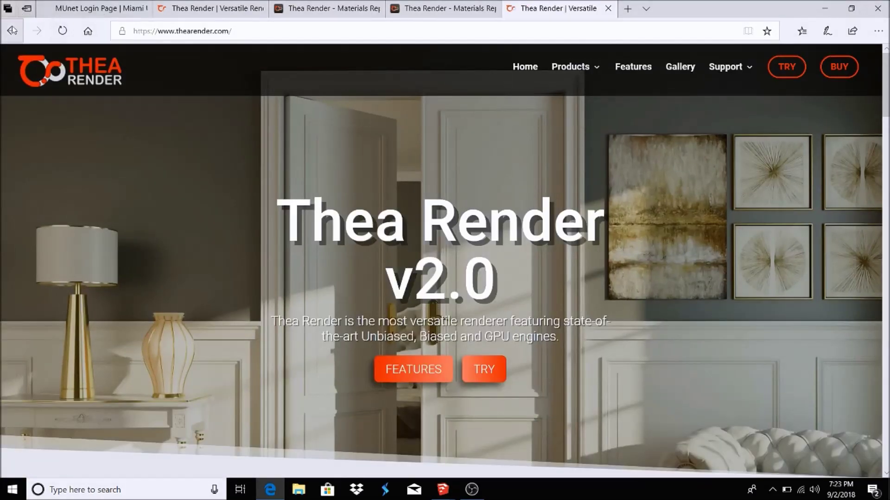
{"action": "left_click", "coordinate": [176, 165]}
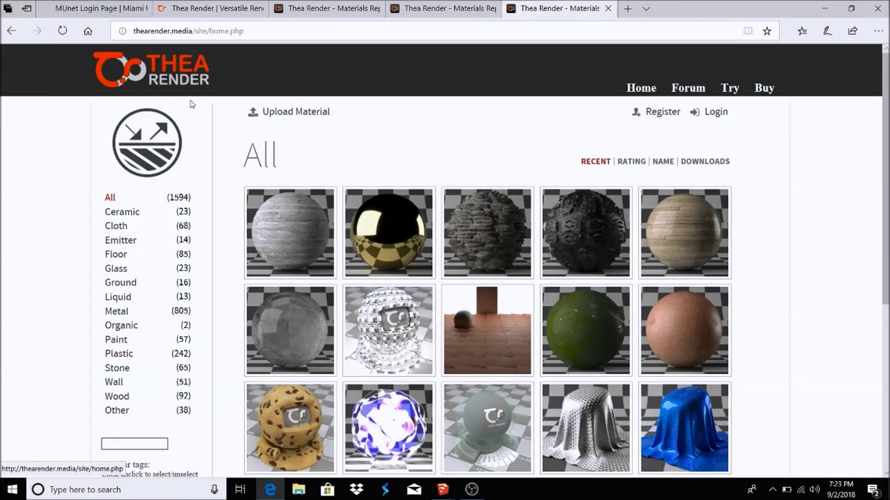
Search for 'thea render resources' and open the Resources - Thea Render result
{"action": "left_click", "coordinate": [349, 31]}
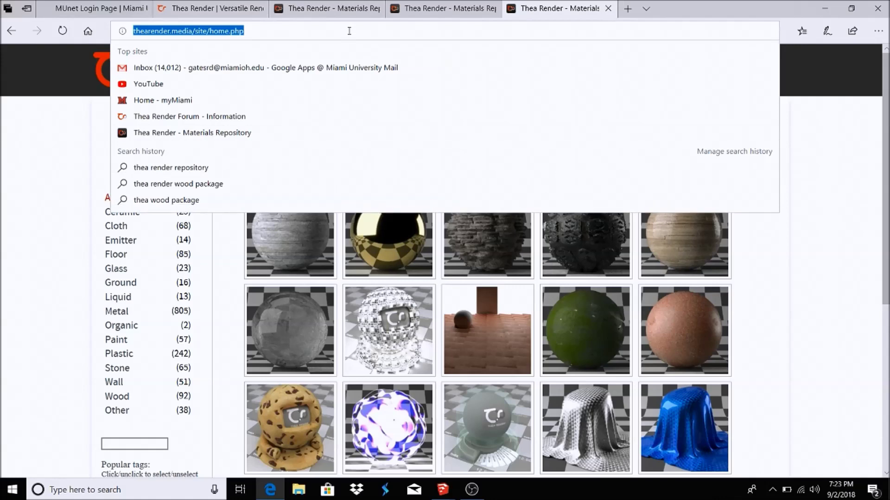
{"action": "type", "text": "THEA RENDER"}
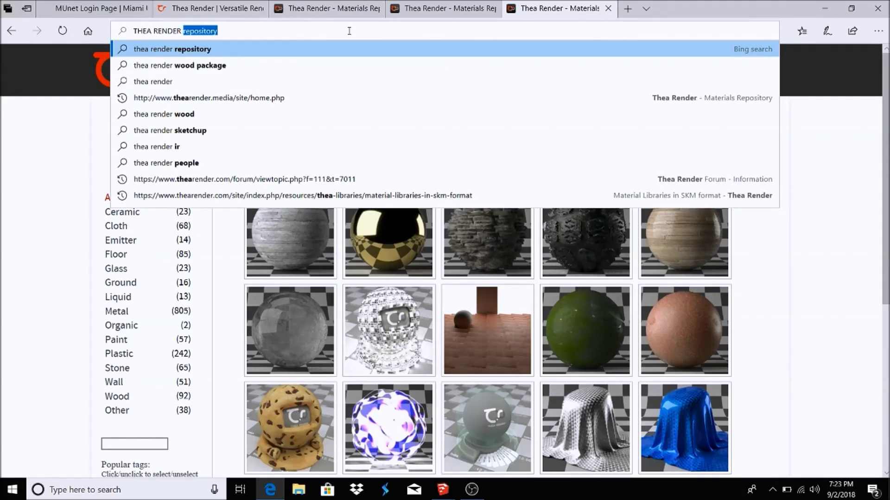
{"action": "type", "text": " RESOURC"}
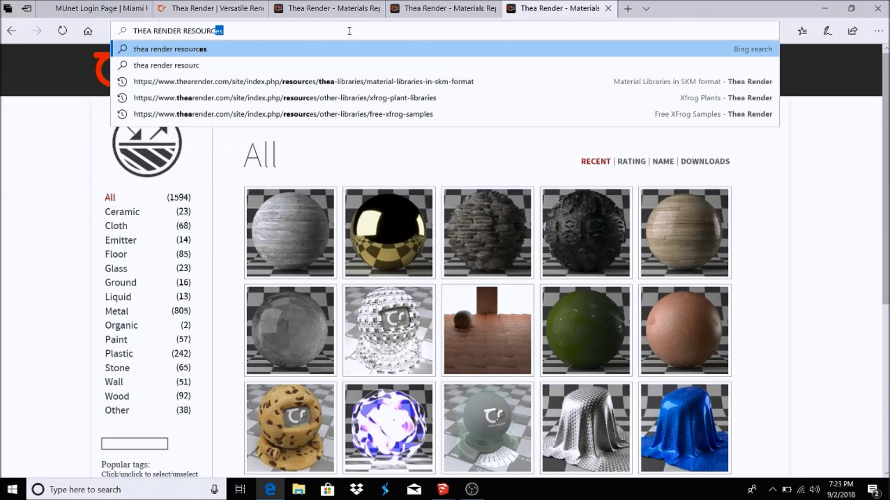
{"action": "type", "text": "ES"}
{"action": "key", "text": "Return"}
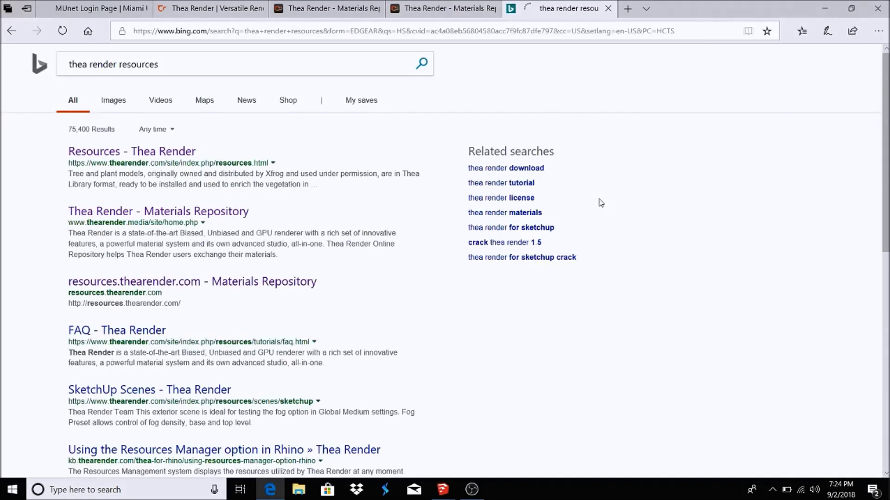
{"action": "left_click", "coordinate": [164, 153]}
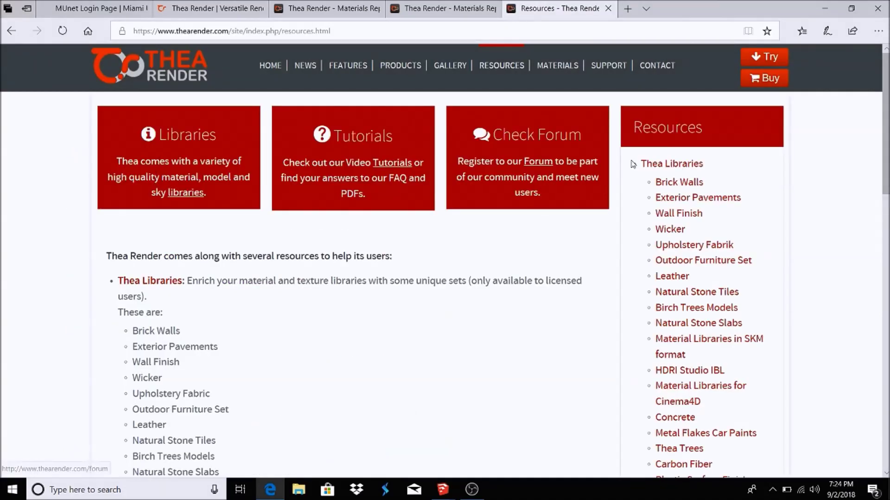
{"action": "mouse_move", "coordinate": [501, 66]}
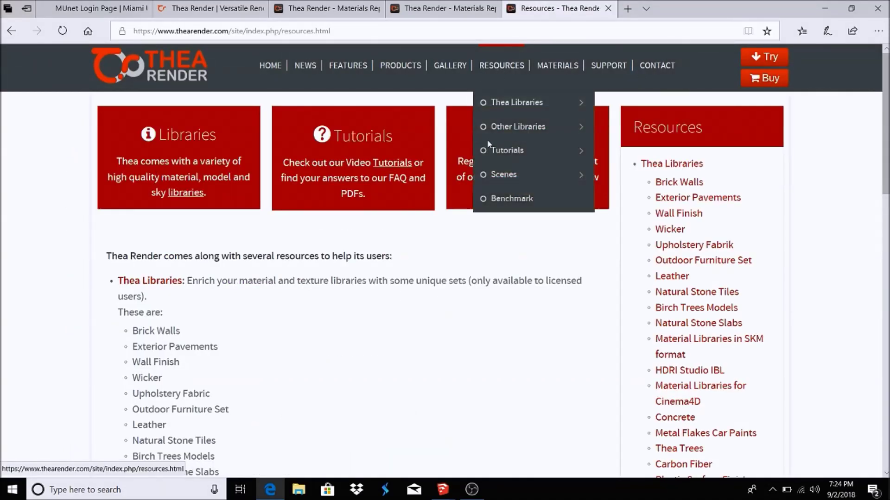
{"action": "scroll", "coordinate": [680, 204], "scroll_direction": "down", "scroll_amount": 2}
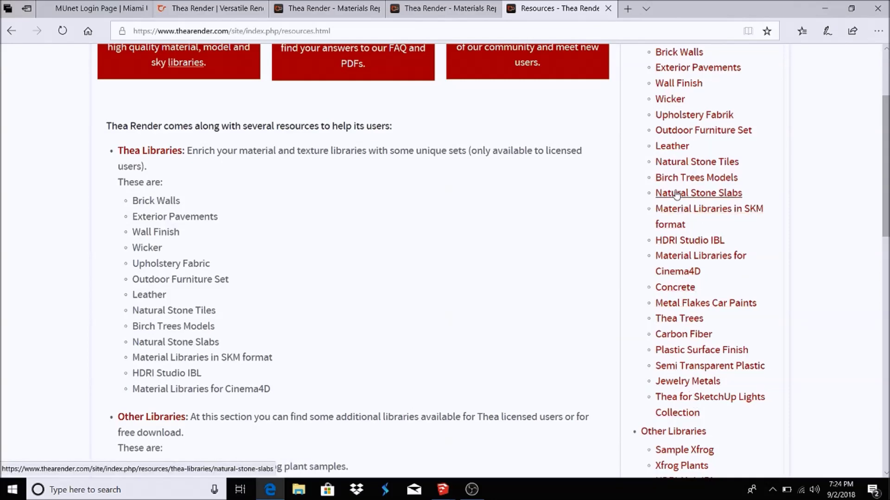
Browse Plastic Surface Finish, then download Semi_Transparent_Plastic.lib.zip from the Semi Transparent Plastic page
{"action": "left_click", "coordinate": [678, 350]}
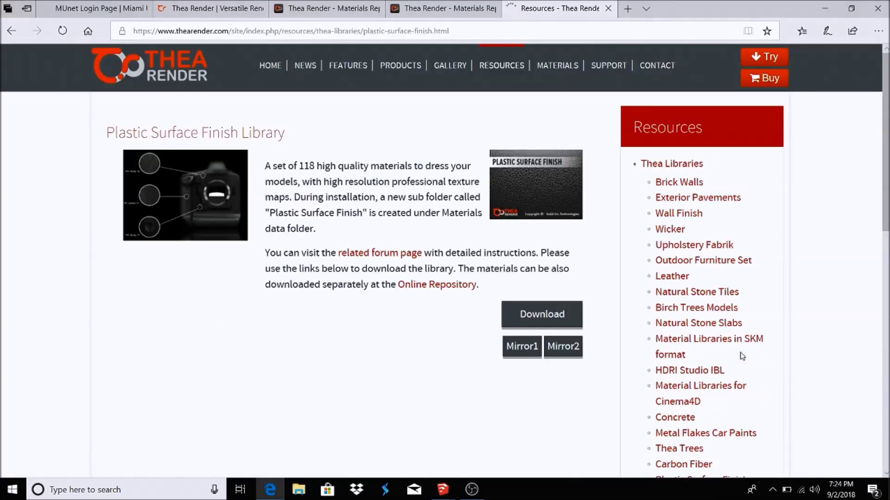
{"action": "scroll", "coordinate": [742, 356], "scroll_direction": "down", "scroll_amount": 5}
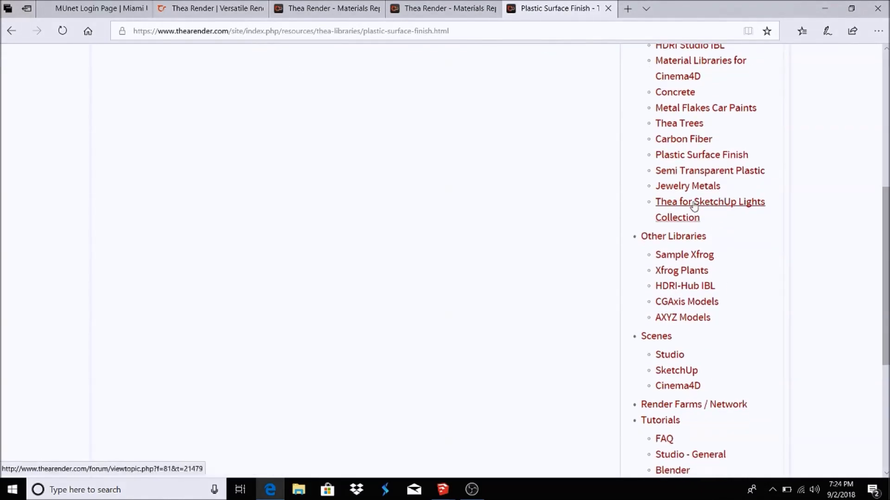
{"action": "scroll", "coordinate": [694, 206], "scroll_direction": "up", "scroll_amount": 1}
{"action": "left_click", "coordinate": [698, 237]}
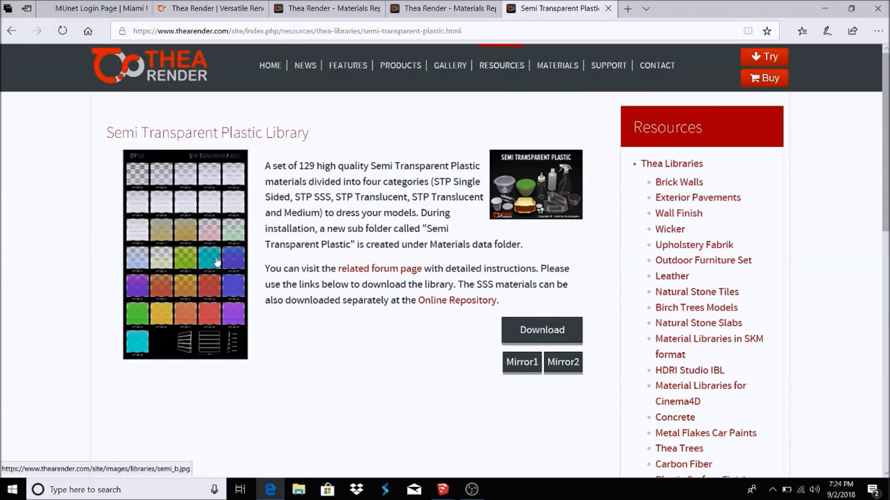
{"action": "left_click", "coordinate": [538, 335]}
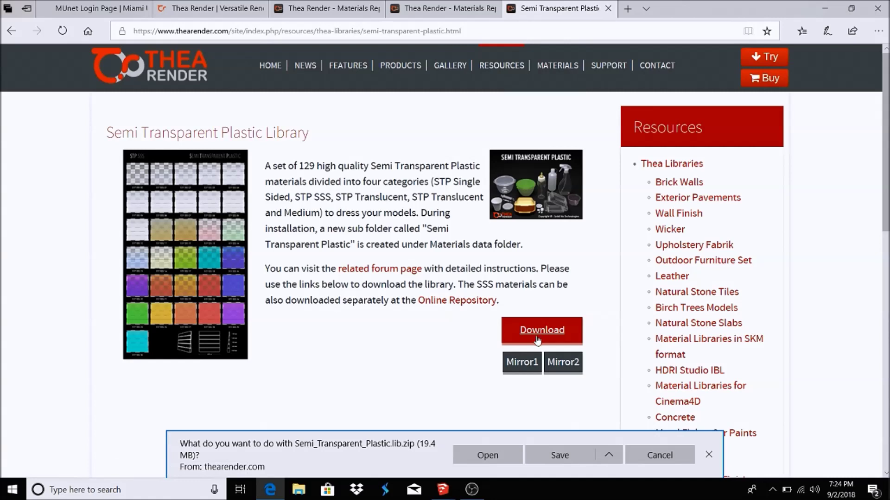
Open the downloaded archive and launch the Semi_Transparent_Plastic.lib installer from it
{"action": "left_click", "coordinate": [490, 455]}
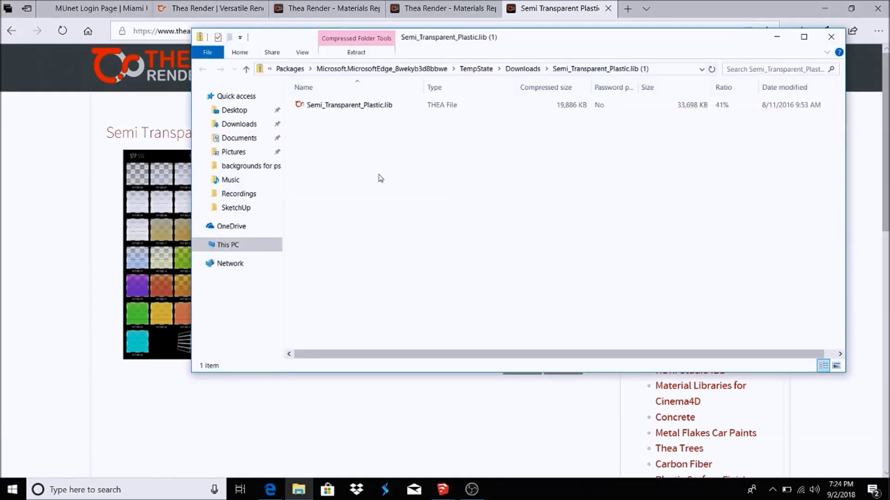
{"action": "left_click", "coordinate": [327, 106]}
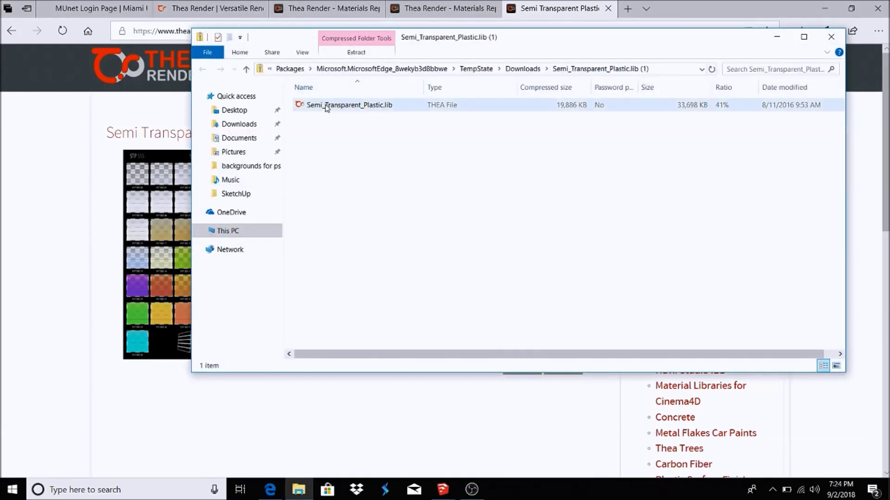
{"action": "left_click", "coordinate": [327, 110]}
{"action": "double_click", "coordinate": [325, 110]}
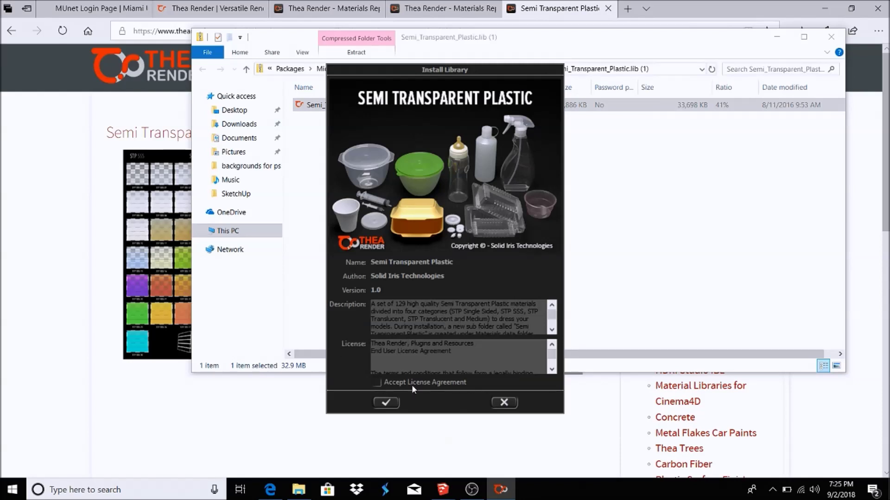
Accept the license to install the library, dismiss the log, close Explorer, minimize Edge
{"action": "left_click", "coordinate": [387, 404]}
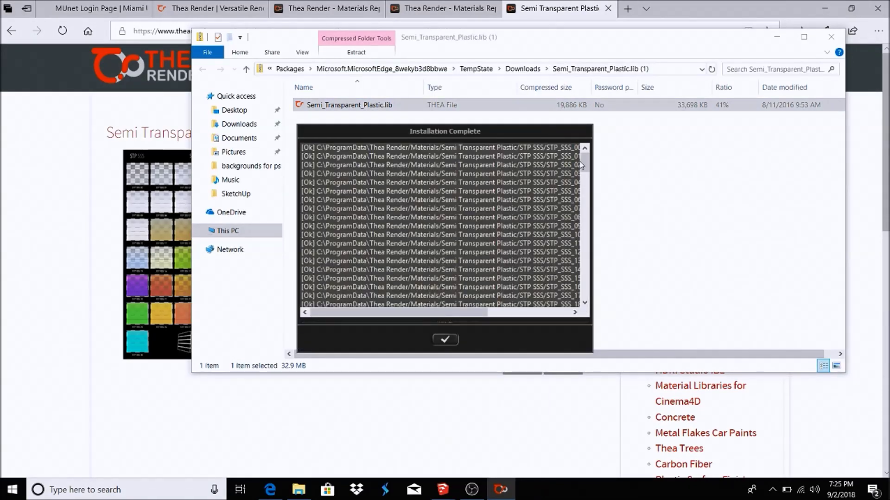
{"action": "left_click", "coordinate": [445, 339]}
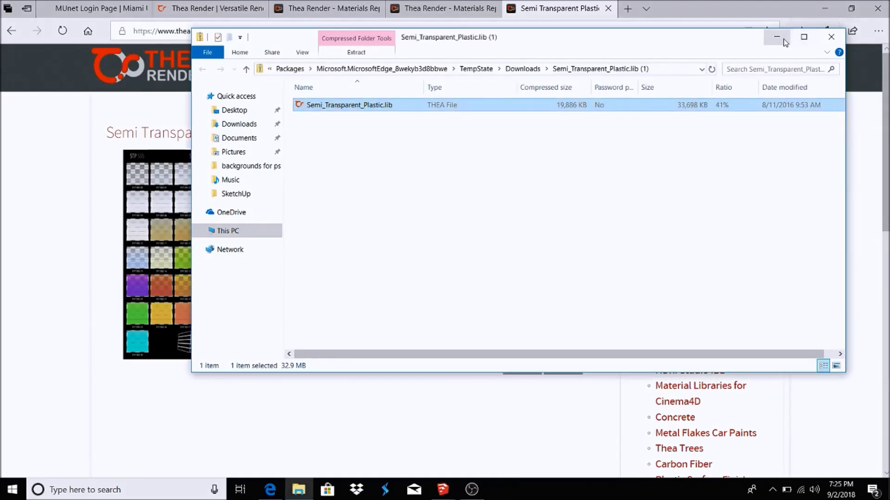
{"action": "left_click", "coordinate": [831, 37]}
{"action": "left_click", "coordinate": [822, 9]}
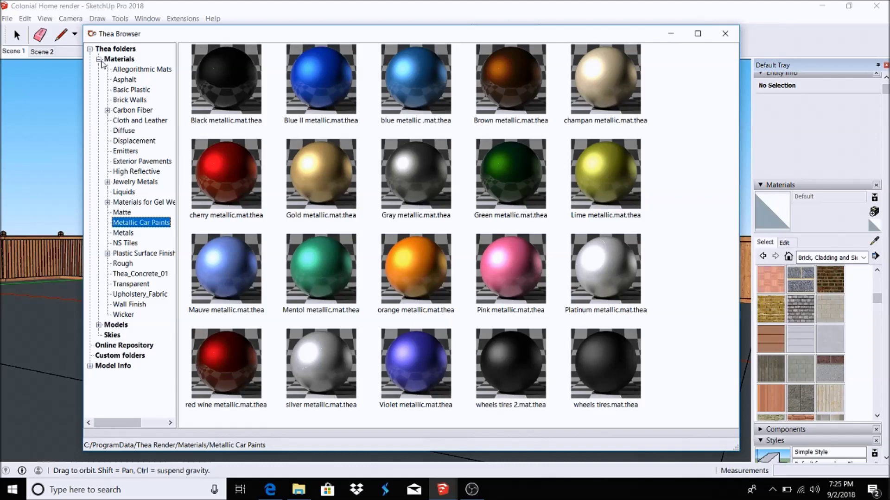
Refresh the Materials folder and expand it again
{"action": "left_click", "coordinate": [100, 59]}
{"action": "left_click", "coordinate": [99, 60]}
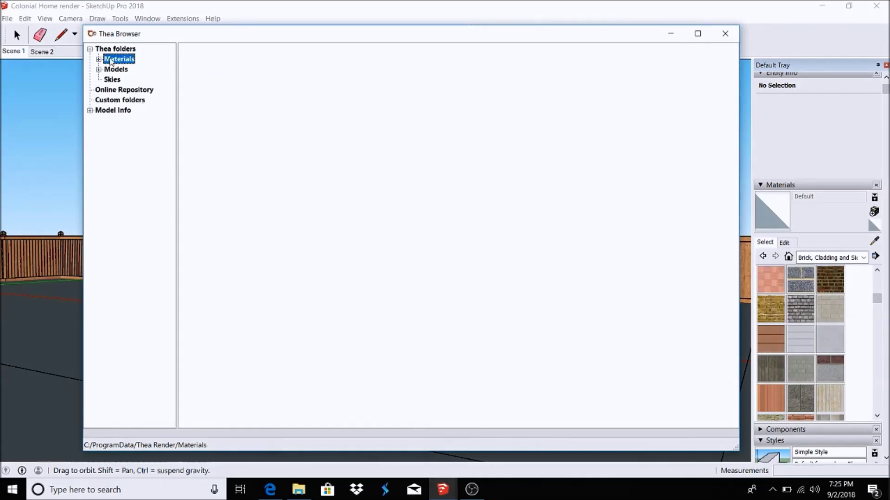
{"action": "right_click", "coordinate": [111, 60]}
{"action": "left_click", "coordinate": [138, 65]}
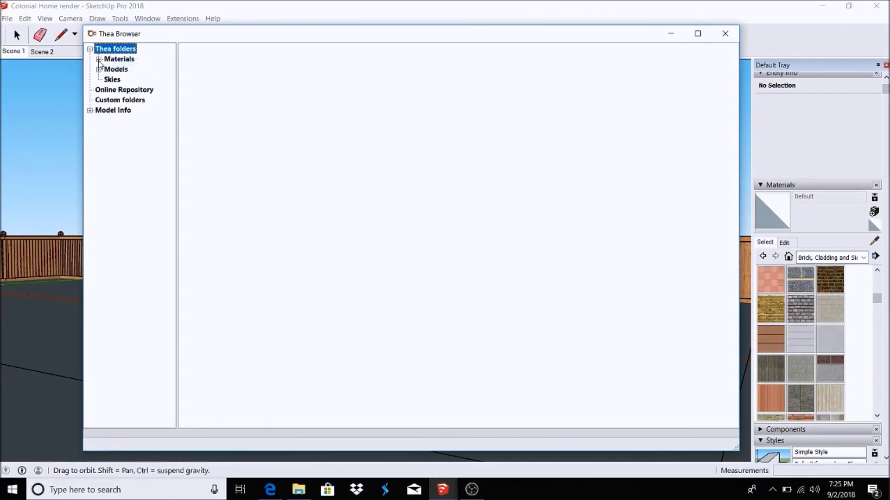
{"action": "left_click", "coordinate": [99, 60]}
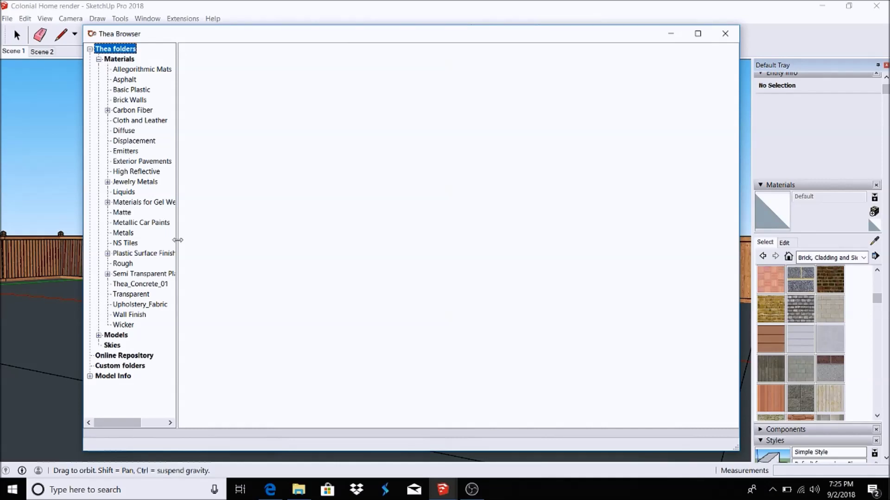
Expand Plastic Surface Finish and preview its PSF Brushed materials
{"action": "left_click", "coordinate": [144, 254]}
{"action": "left_click", "coordinate": [108, 253]}
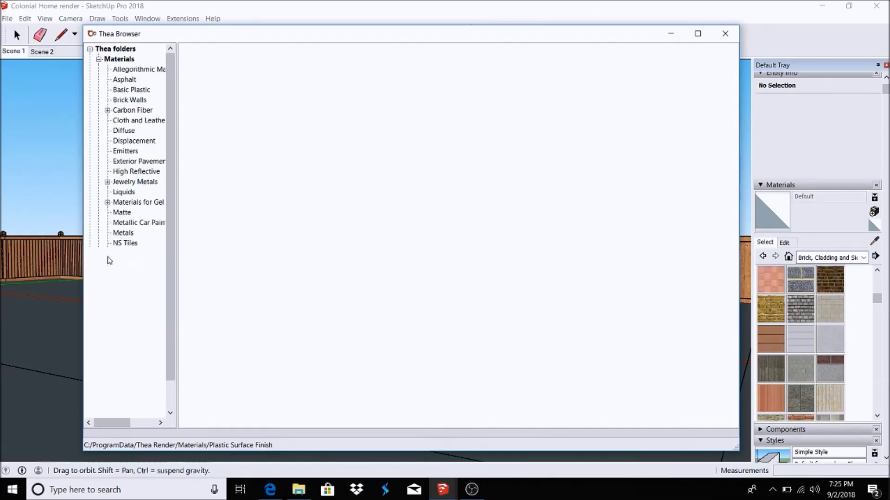
{"action": "left_click", "coordinate": [139, 263]}
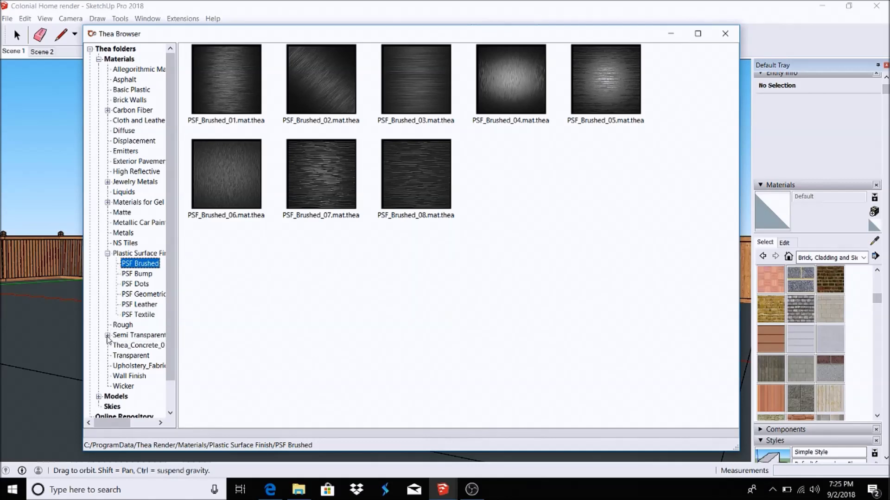
Preview STP Single Sided, Translucent and Translucent and Medium materials, then return to Edge's Plastic tab
{"action": "left_click", "coordinate": [108, 335]}
{"action": "left_click", "coordinate": [146, 345]}
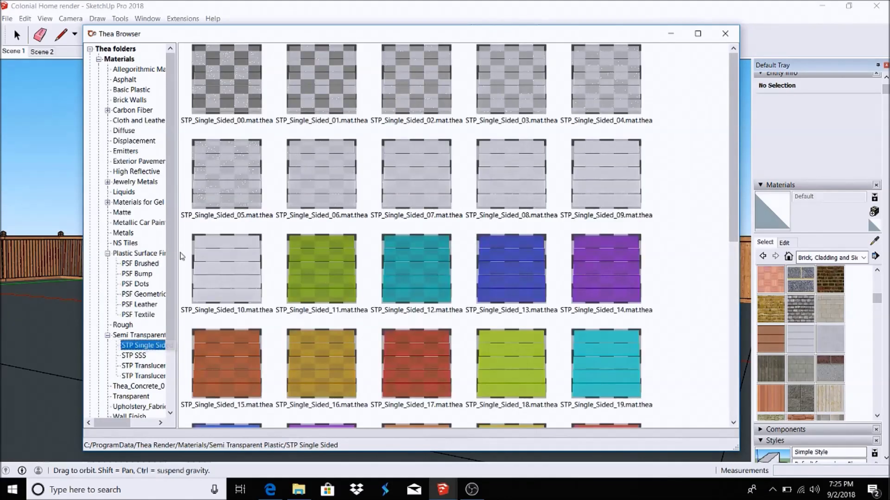
{"action": "left_click", "coordinate": [144, 366]}
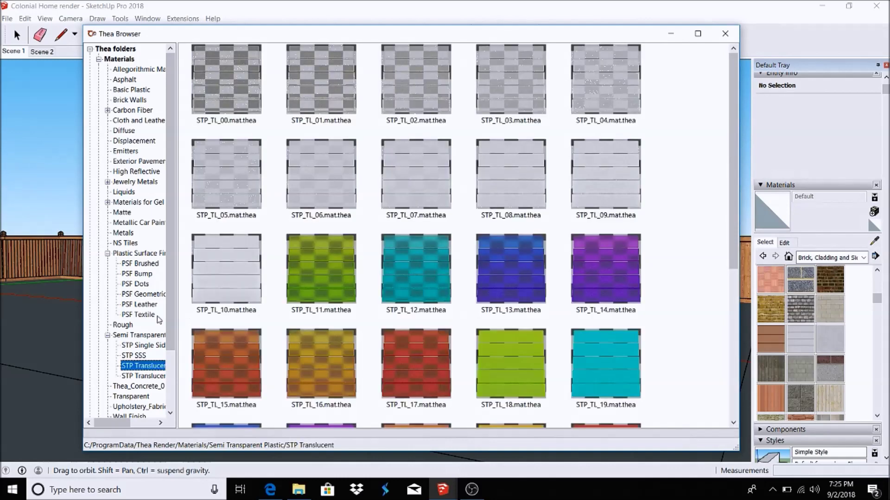
{"action": "left_click", "coordinate": [139, 386]}
{"action": "left_click", "coordinate": [143, 376]}
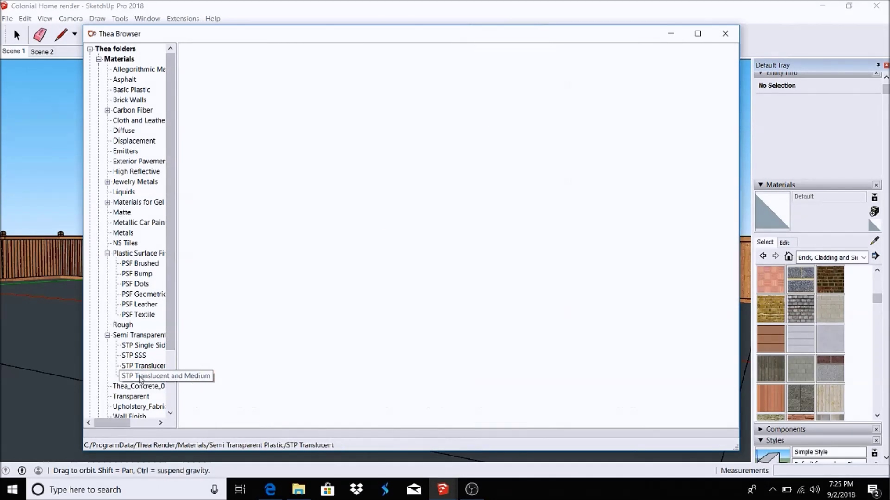
{"action": "left_click", "coordinate": [143, 346]}
{"action": "left_click", "coordinate": [132, 89]}
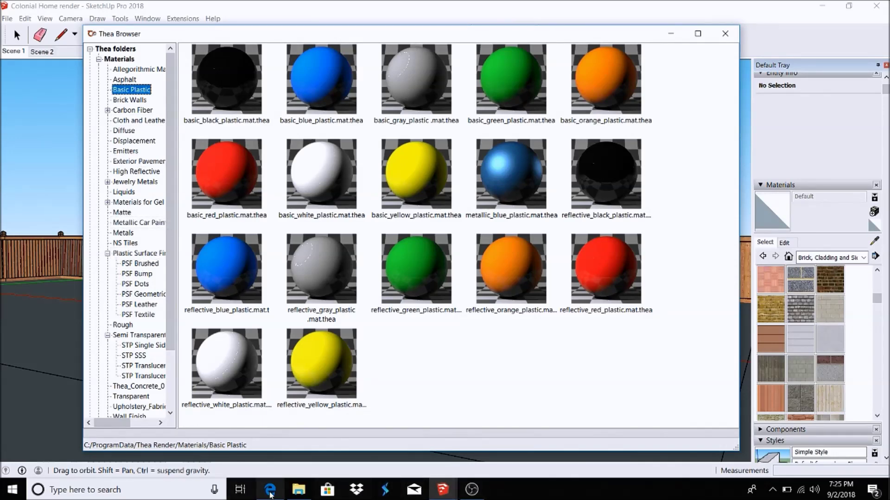
{"action": "left_click", "coordinate": [269, 490]}
{"action": "left_click", "coordinate": [446, 7]}
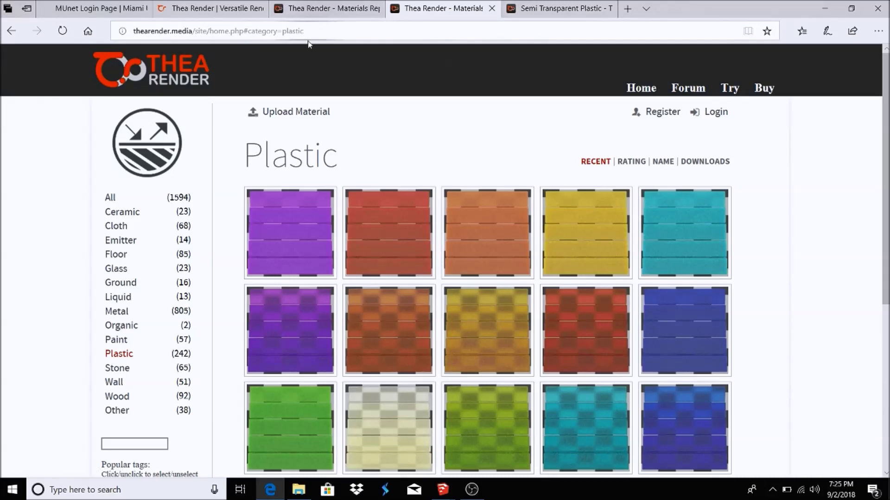
Open the Red_Velor material from the repository's Cloth category and download it
{"action": "left_click", "coordinate": [327, 8]}
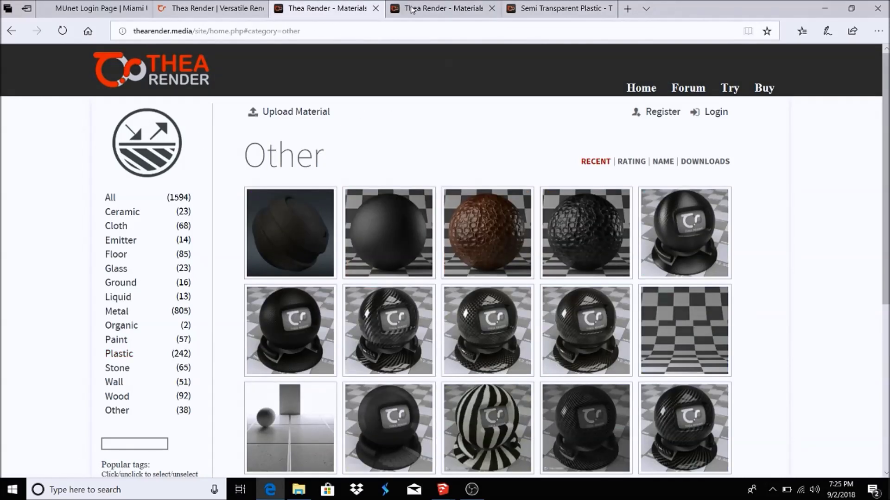
{"action": "left_click", "coordinate": [438, 9]}
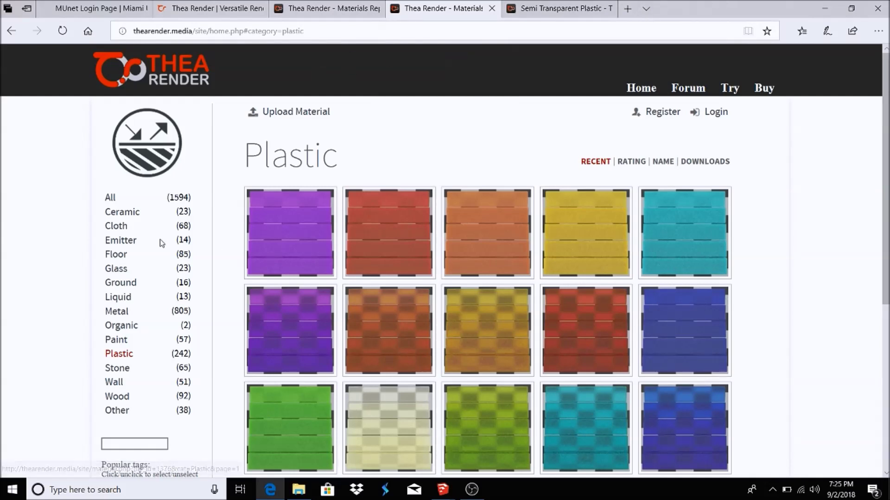
{"action": "left_click", "coordinate": [115, 226]}
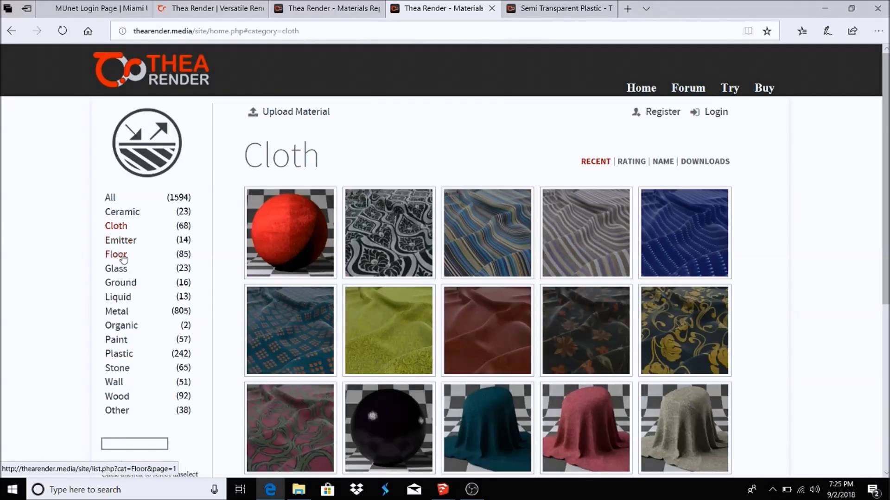
{"action": "left_click", "coordinate": [291, 244]}
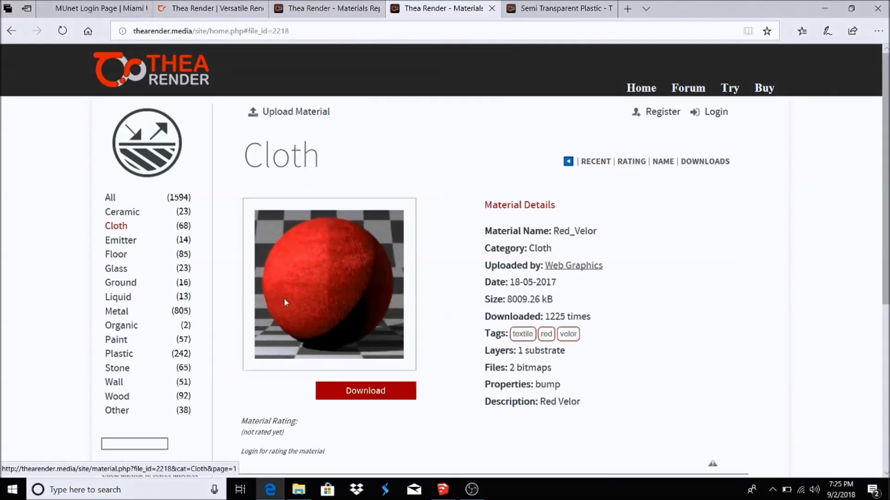
{"action": "scroll", "coordinate": [285, 299], "scroll_direction": "down", "scroll_amount": 1}
{"action": "left_click", "coordinate": [373, 320]}
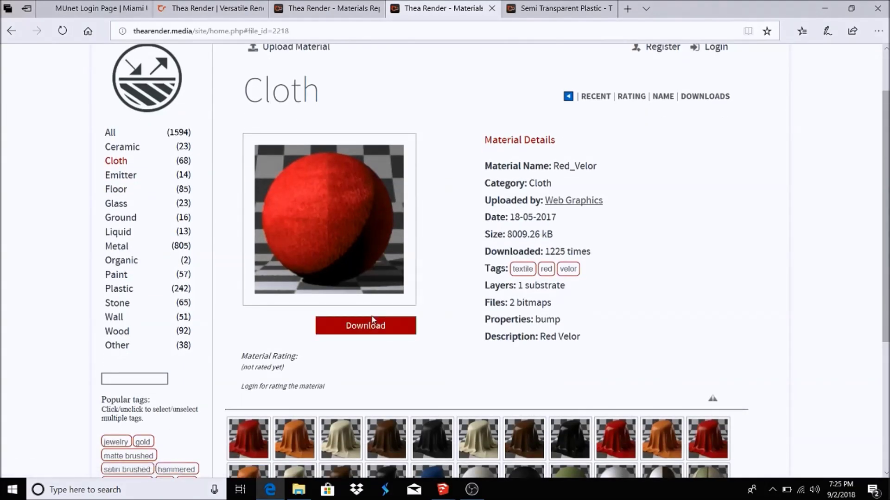